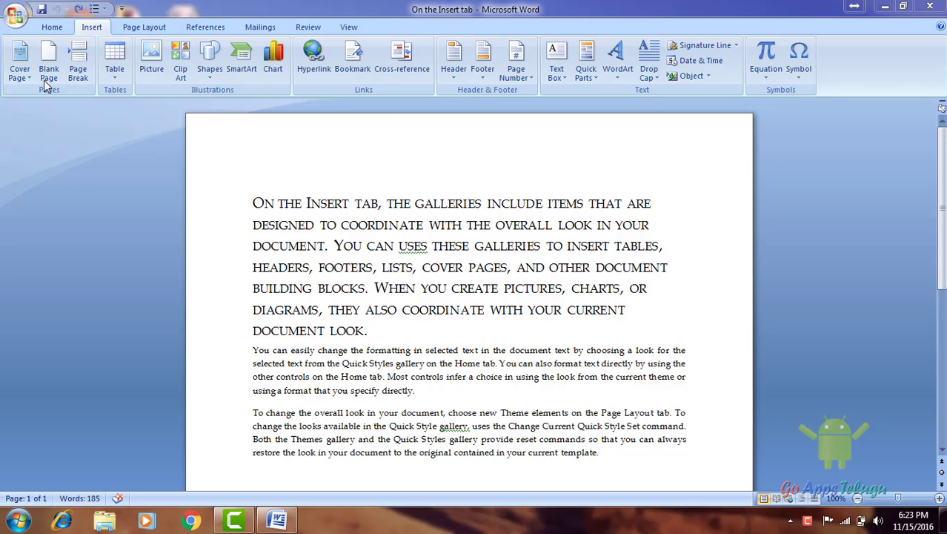
- Add a new line after the body text and a page break, creating an empty second page
left_click_drag(940, 148, 939, 316)
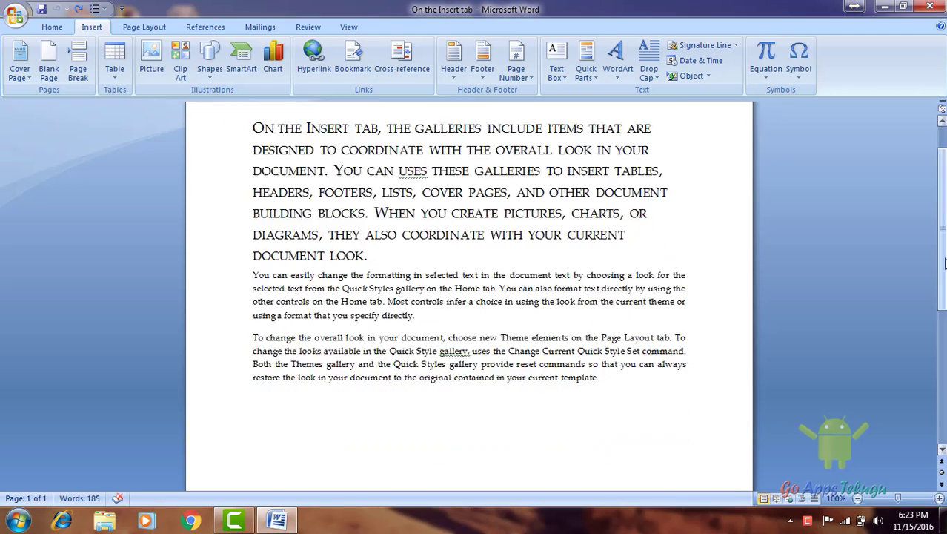
scroll(519, 320, "up", 10)
scroll(627, 329, "up", 1)
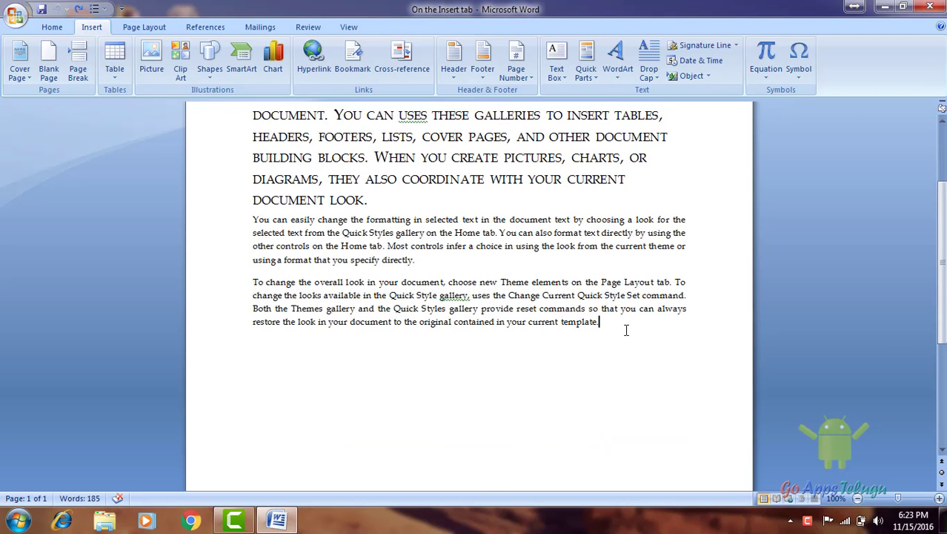
key("Return")
key("ctrl+Return")
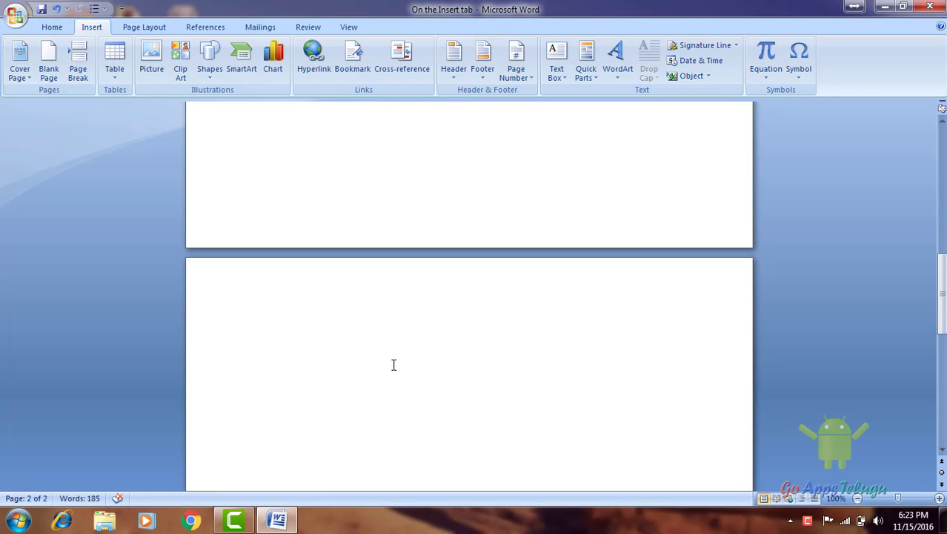
- Insert the built-in Motion cover page at the front of the document
left_click(21, 72)
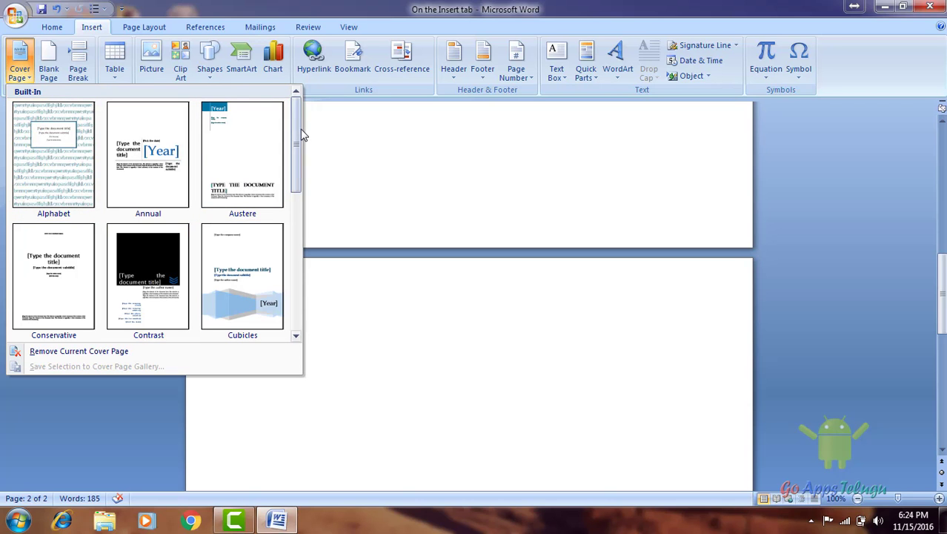
scroll(284, 215, "down", 1)
scroll(284, 229, "down", 1)
scroll(291, 274, "down", 1)
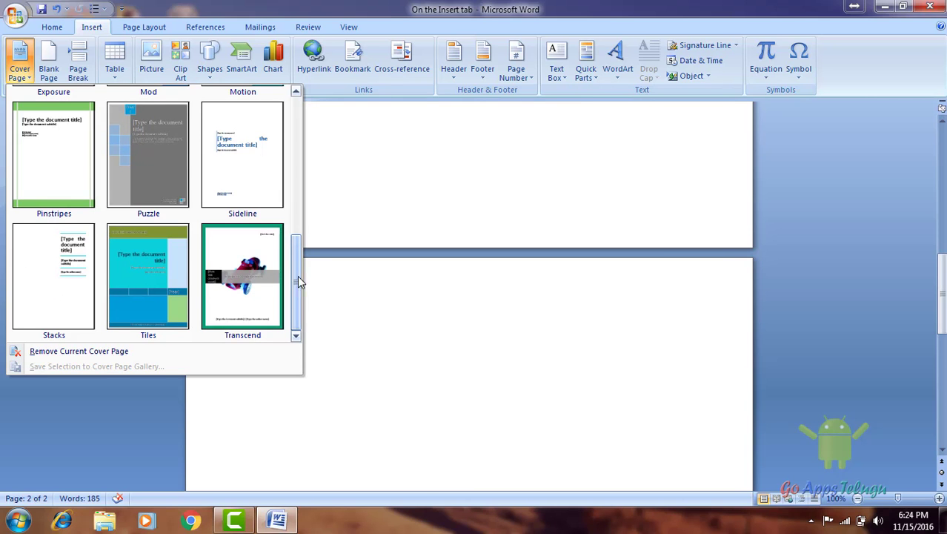
left_click_drag(297, 281, 299, 220)
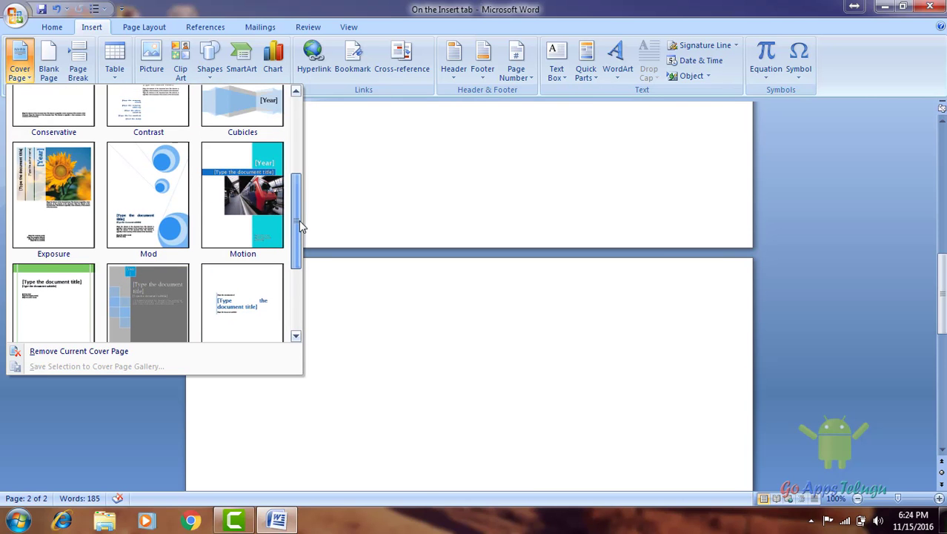
left_click(254, 196)
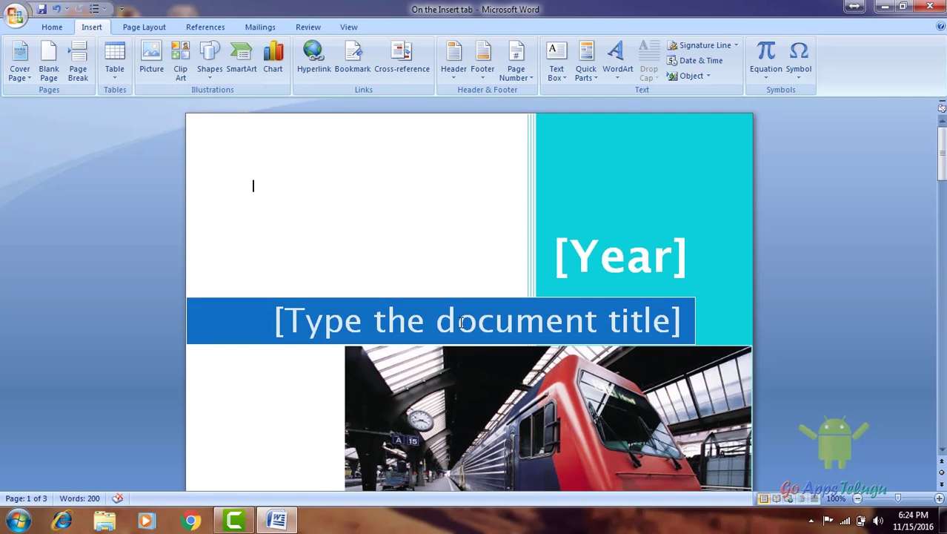
- Enter 2016 in the cover page's year placeholder
scroll(461, 322, "down", 15)
scroll(461, 321, "down", 5)
scroll(914, 281, "up", 10)
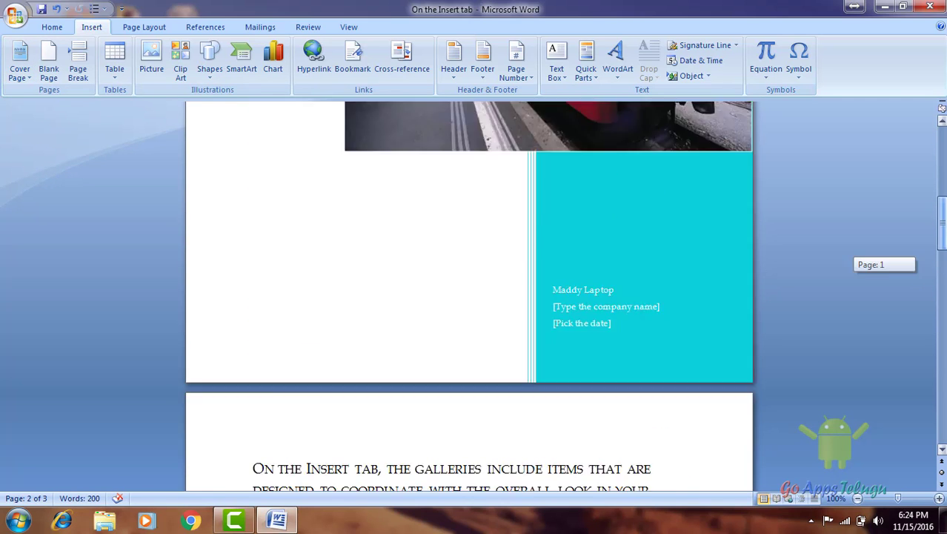
scroll(853, 237, "up", 5)
left_click(676, 256)
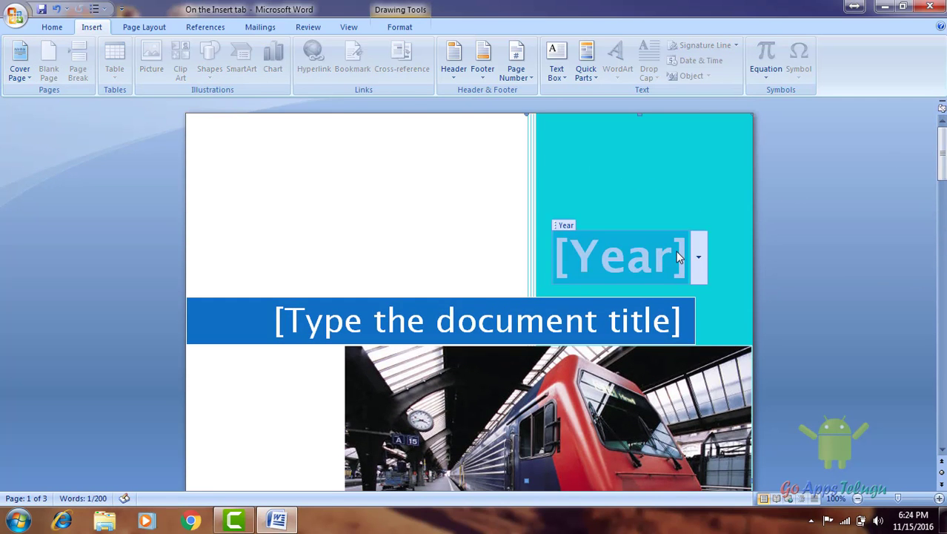
scroll(615, 356, "down", 3)
scroll(612, 360, "down", 2)
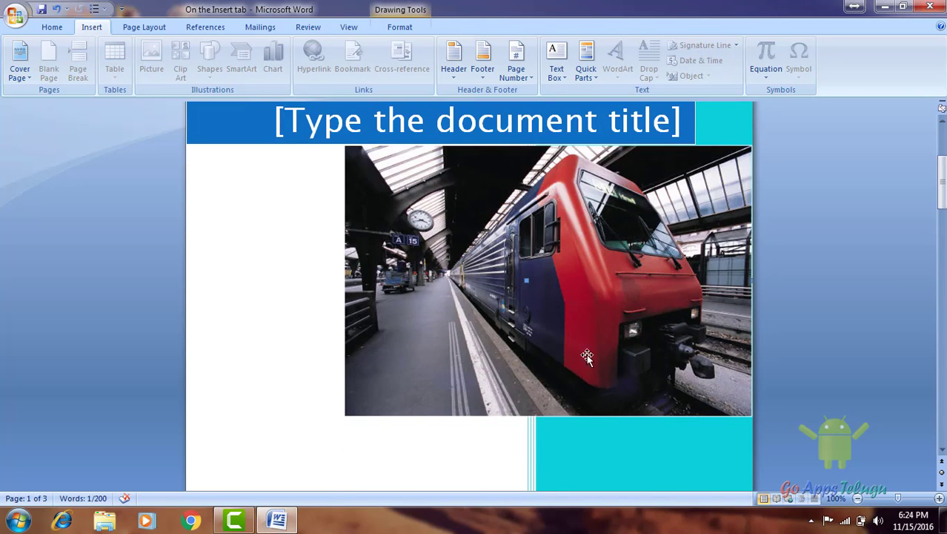
scroll(496, 289, "up", 5)
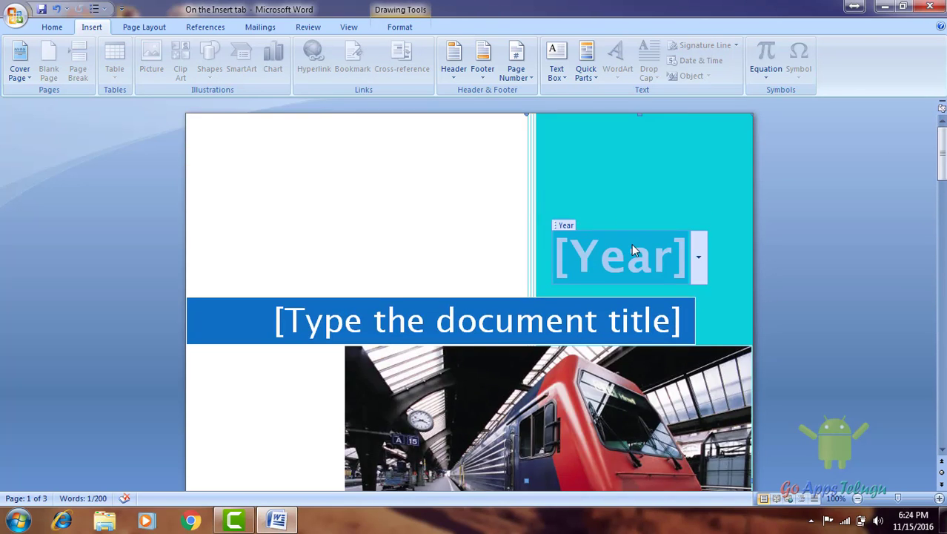
type("2016")
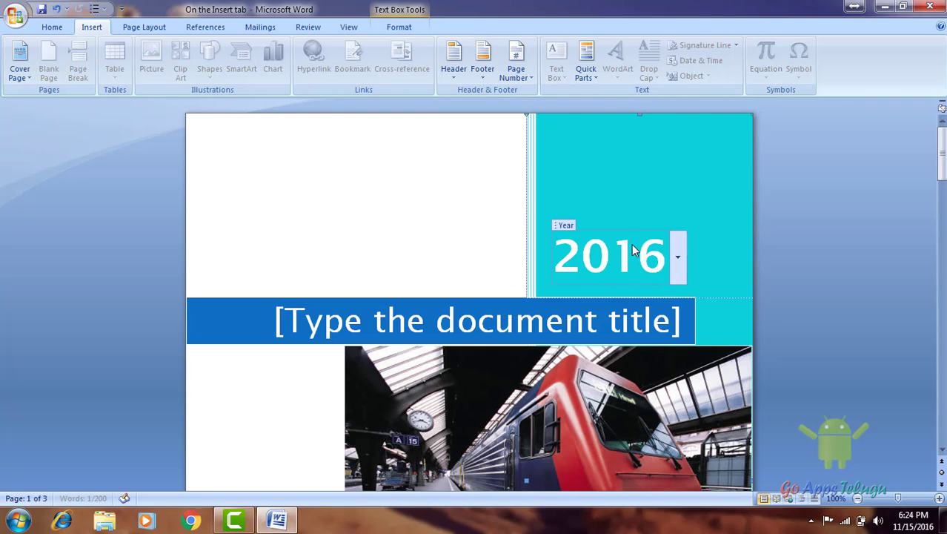
- Replace the title placeholder with 'Information cognizance', correcting the typos along the way
left_click(658, 324)
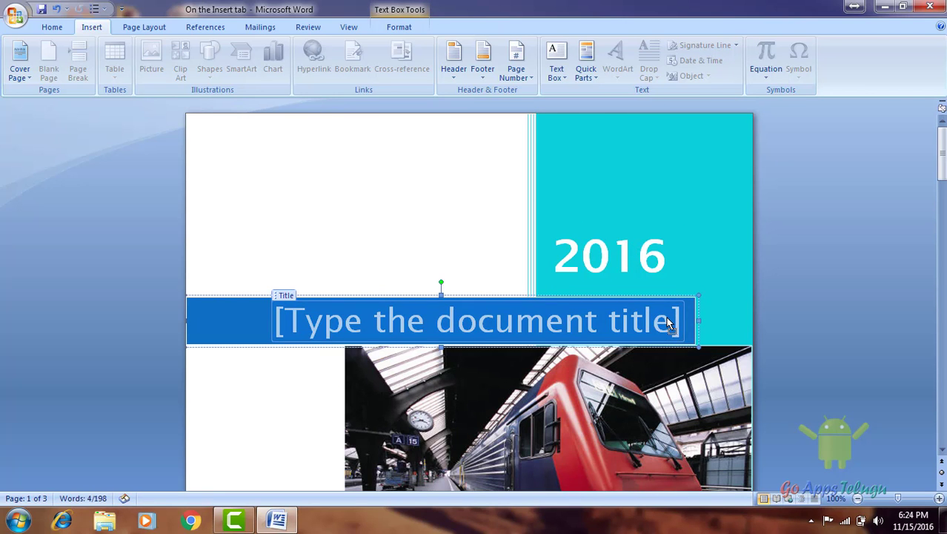
type("inform")
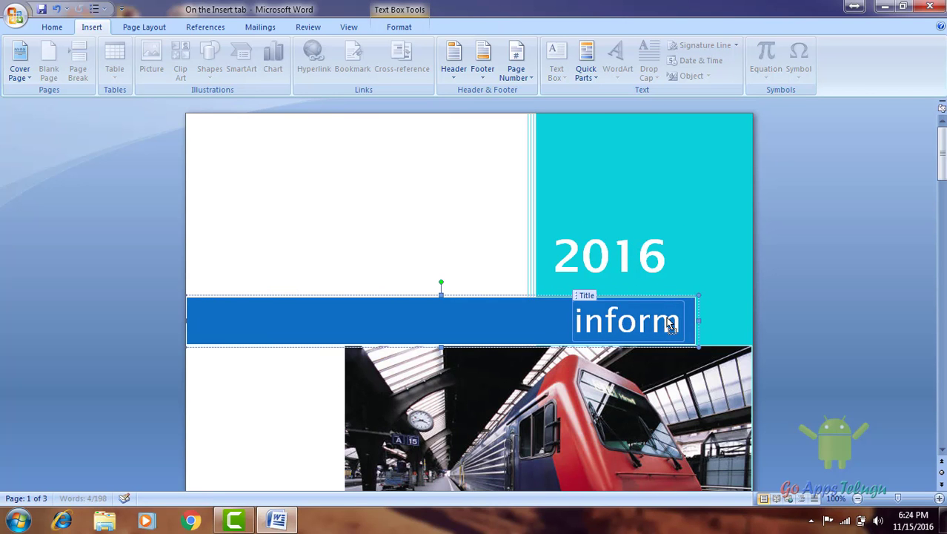
key("Return")
type("O")
key("BackSpace")
type("I")
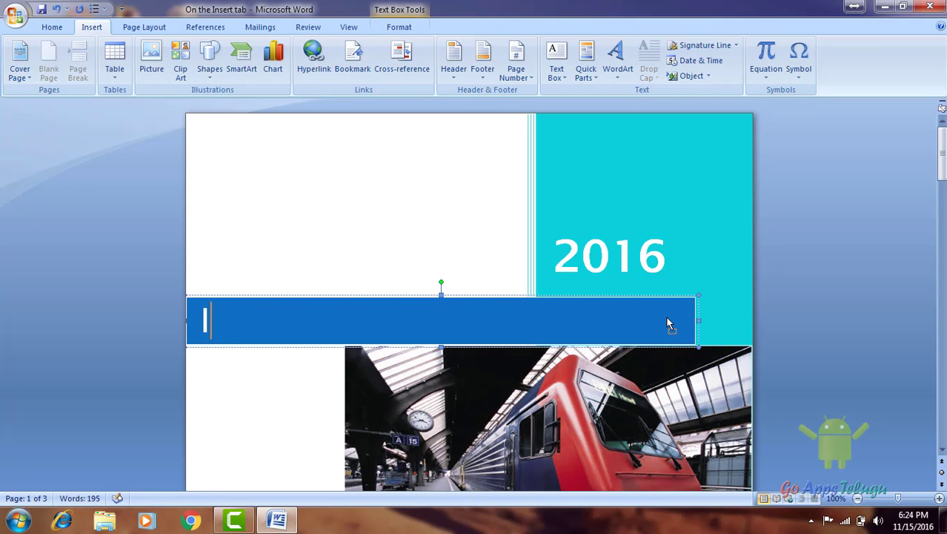
type("nformatino")
key("BackSpace")
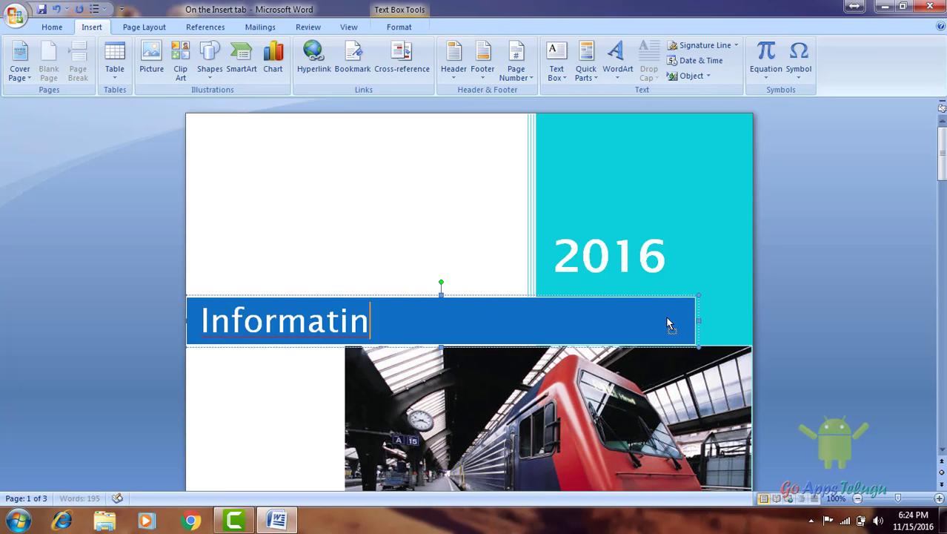
type("on coong")
key("BackSpace")
key("BackSpace")
key("BackSpace")
type("g")
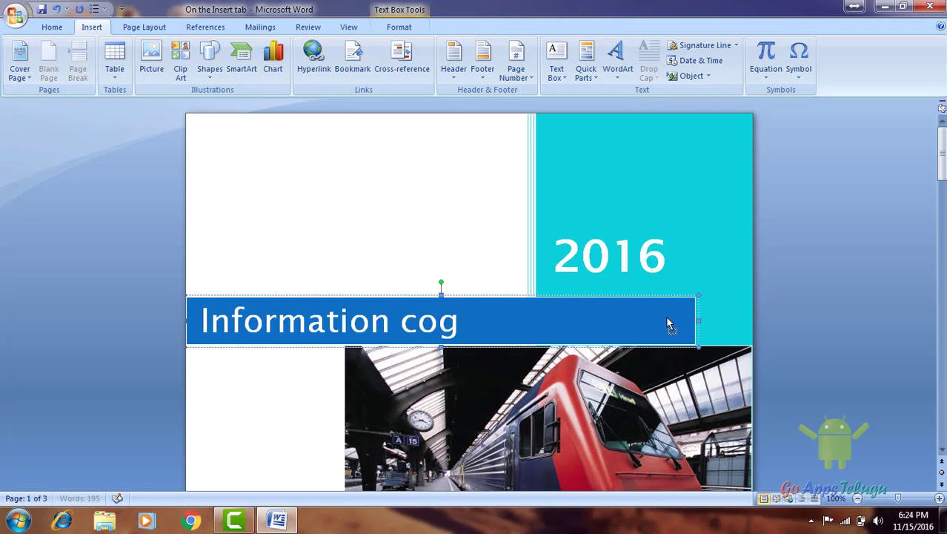
type("nizance")
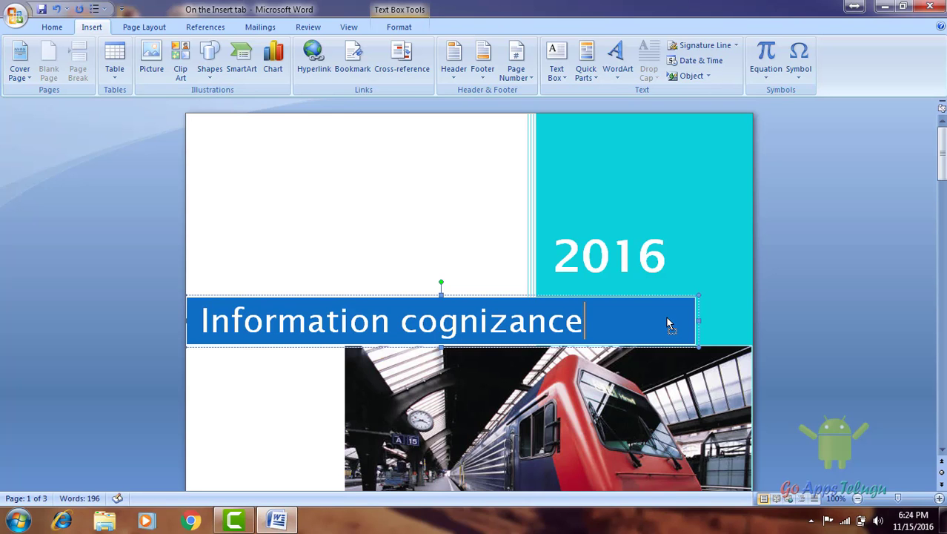
left_click(480, 286)
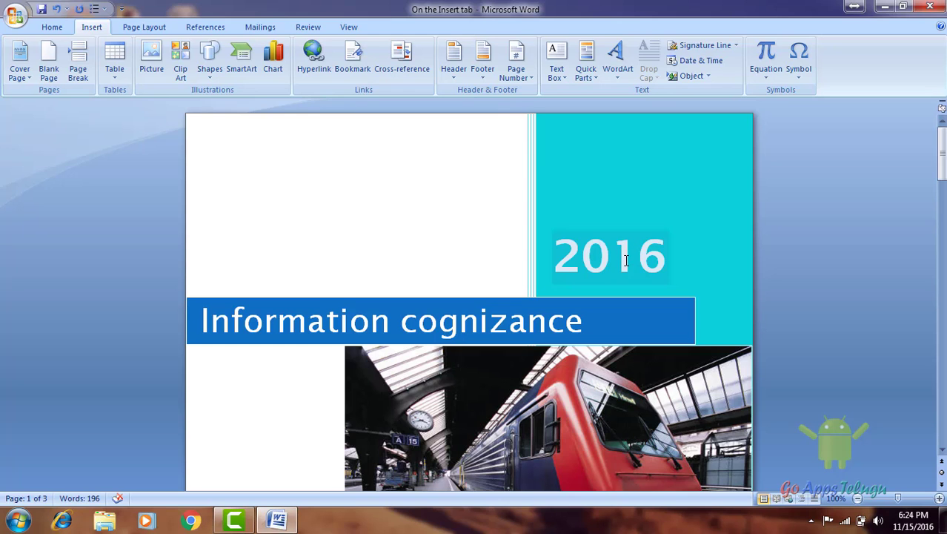
- Scroll through the document to review the cover page with 2016 and 'Information cognizance'
scroll(447, 401, "down", 3)
scroll(476, 422, "down", 1)
scroll(554, 256, "down", 2)
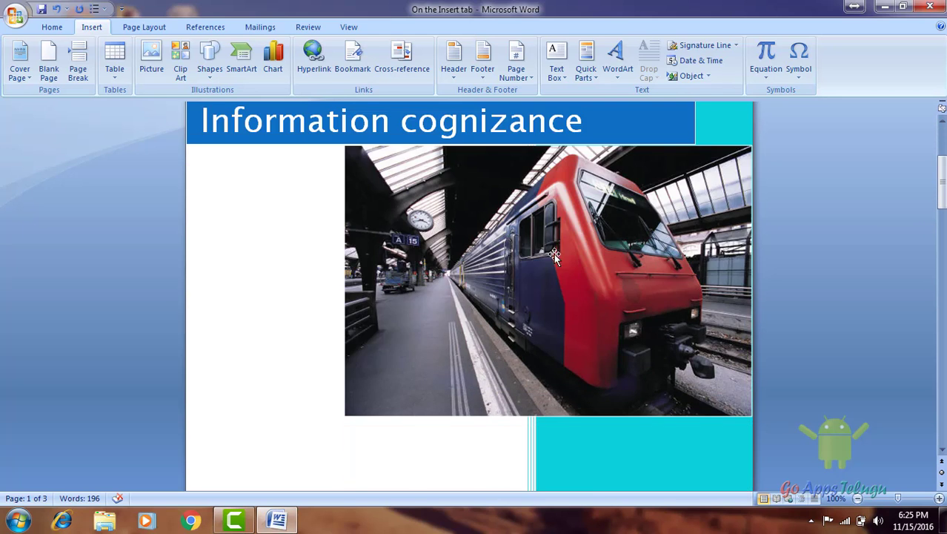
scroll(615, 348, "up", 6)
scroll(782, 362, "down", 6)
scroll(793, 363, "down", 5)
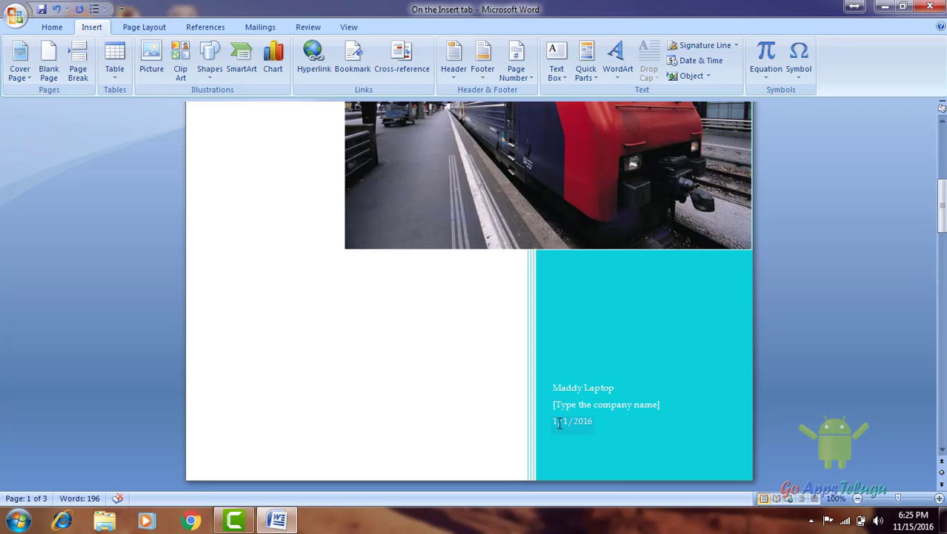
scroll(559, 422, "up", 3)
scroll(560, 420, "up", 7)
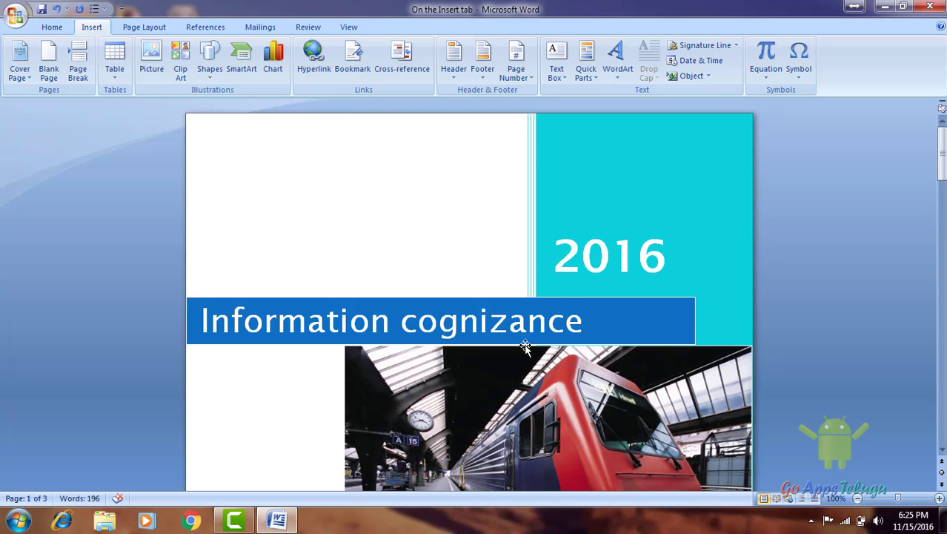
scroll(524, 349, "down", 3)
scroll(521, 354, "down", 4)
scroll(518, 360, "down", 4)
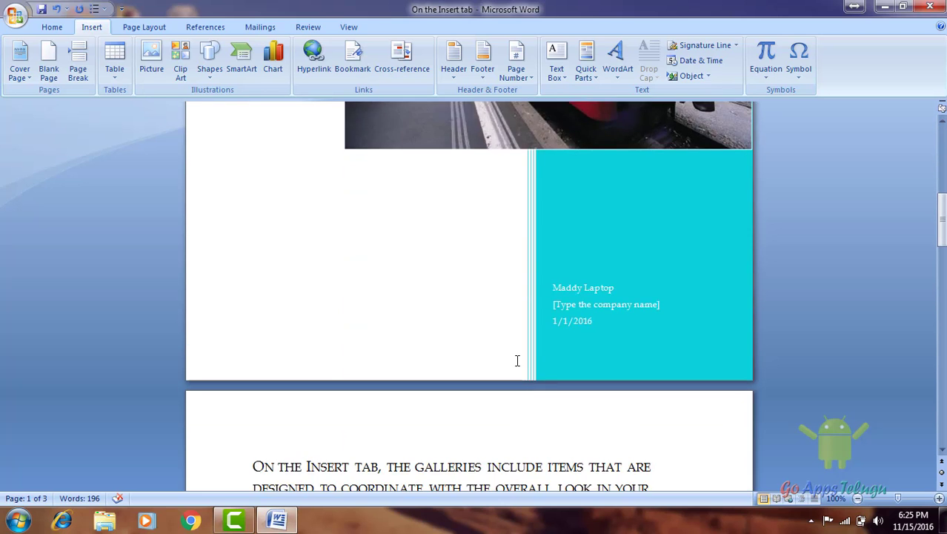
scroll(517, 360, "down", 3)
scroll(515, 360, "up", 8)
scroll(516, 362, "up", 8)
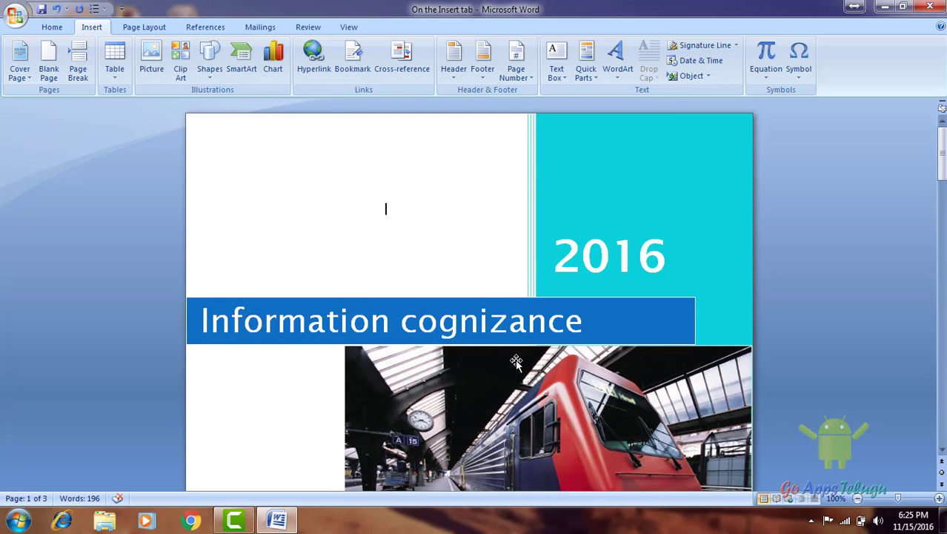
- Select the 2016 year field and bring up the built-in Cover Page gallery
left_click(582, 255)
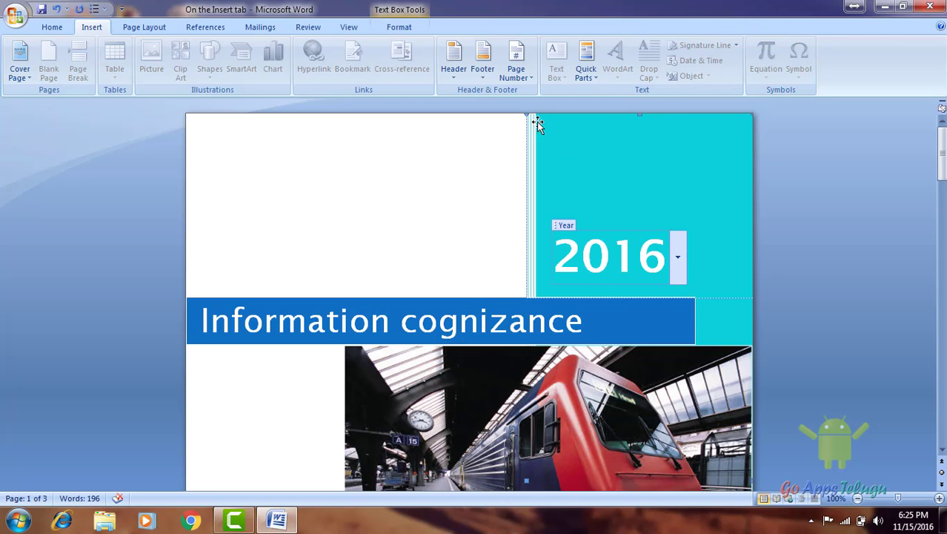
scroll(645, 321, "down", 4)
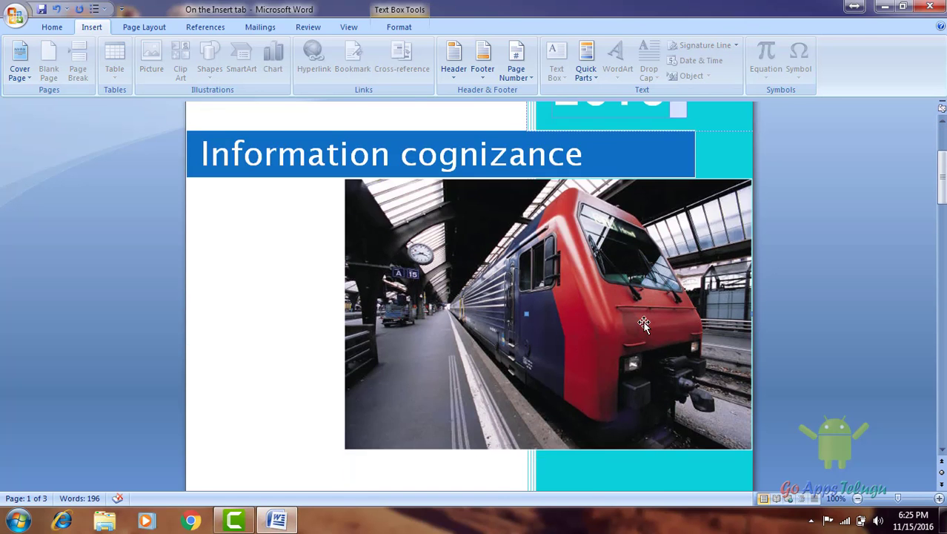
scroll(645, 321, "down", 4)
scroll(584, 349, "up", 6)
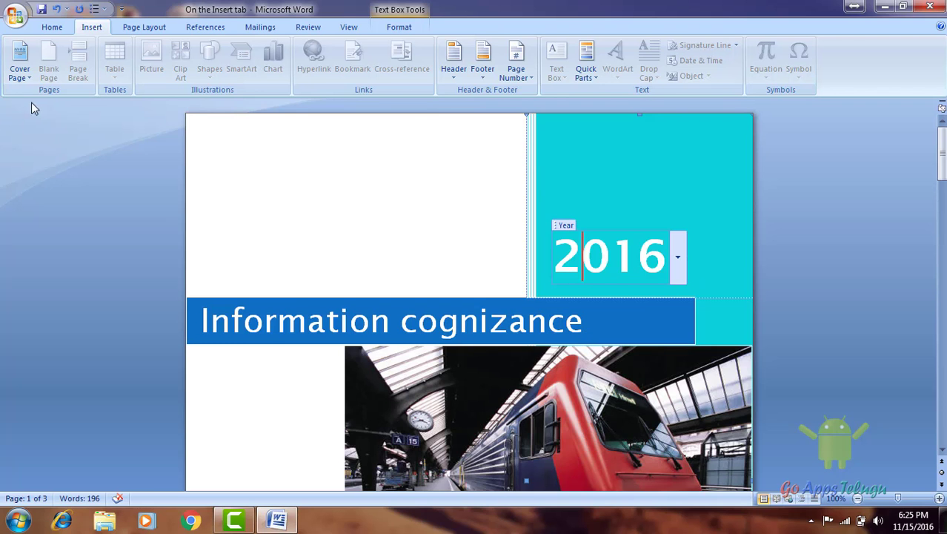
left_click(20, 59)
- Swap the cover page for the Tiles design and inspect its coloured blocks
left_click_drag(296, 142, 297, 256)
left_click(157, 262)
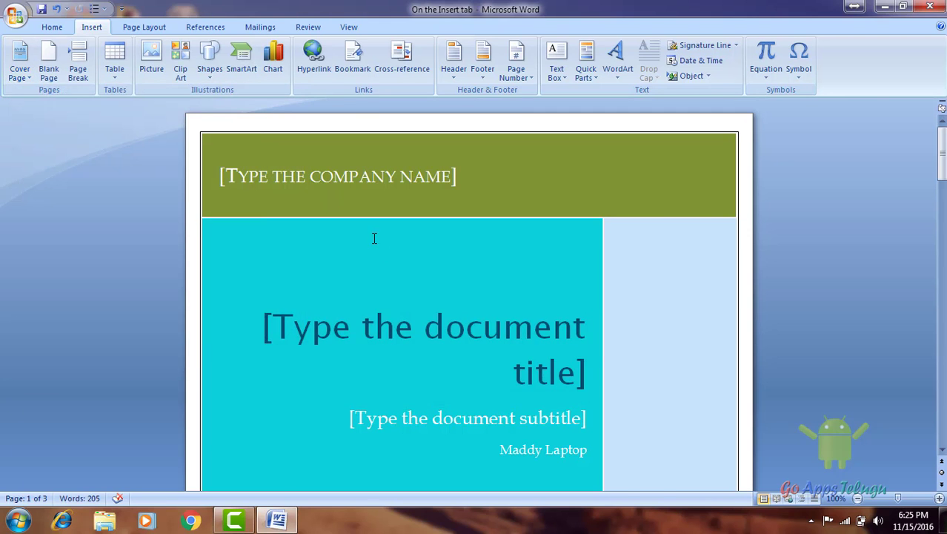
scroll(455, 298, "down", 2)
scroll(364, 267, "up", 2)
scroll(493, 387, "down", 3)
scroll(495, 383, "down", 2)
scroll(496, 384, "down", 3)
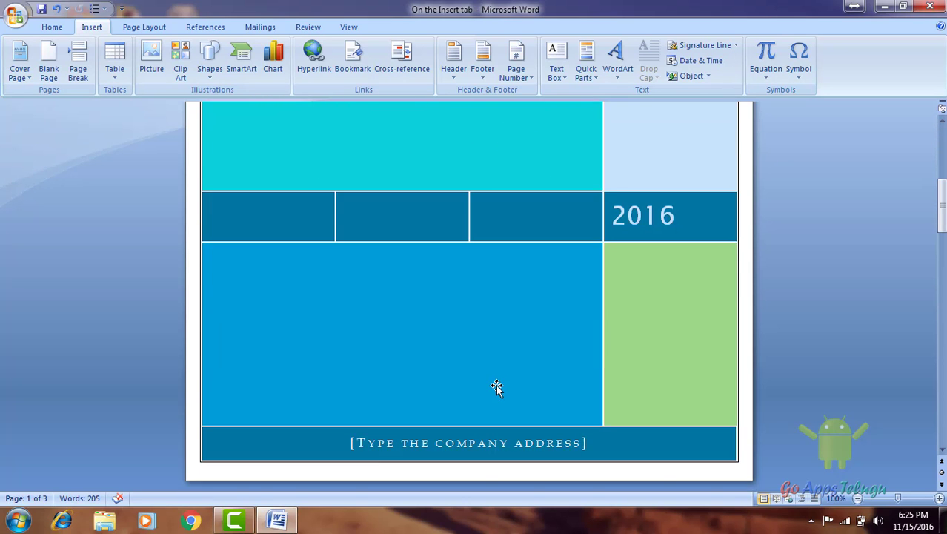
left_click(499, 219)
- Place the insertion point at the start of the body text
scroll(488, 366, "down", 2)
scroll(488, 375, "down", 2)
scroll(482, 379, "up", 7)
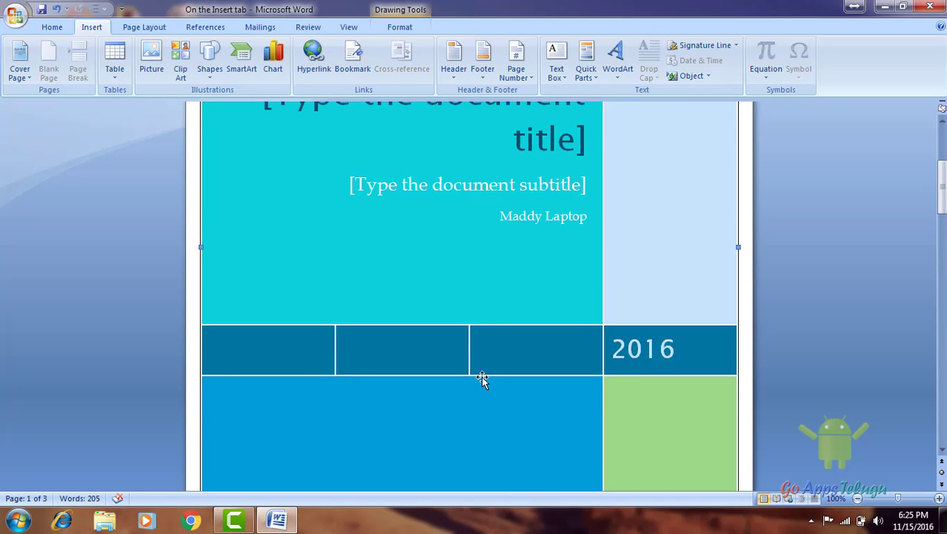
scroll(481, 379, "up", 3)
scroll(480, 377, "up", 2)
scroll(476, 382, "down", 8)
scroll(480, 380, "down", 4)
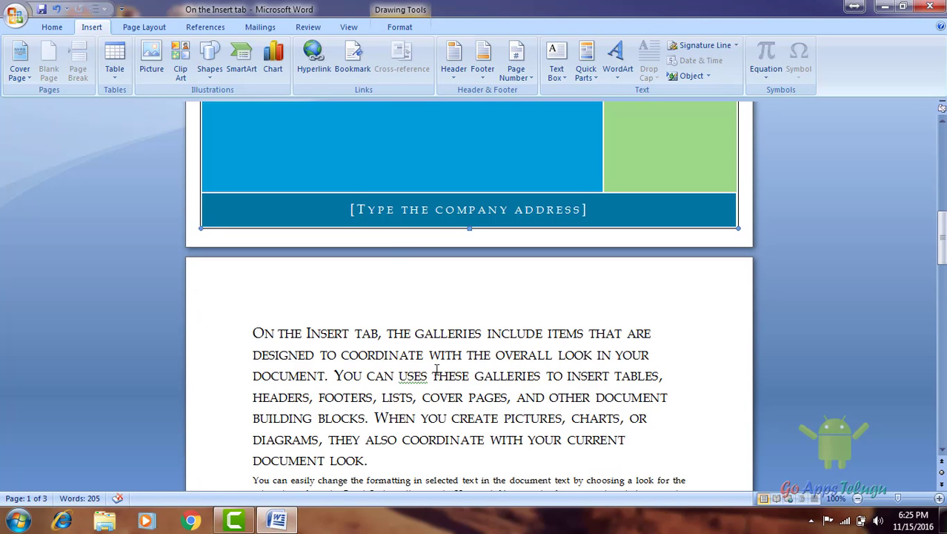
left_click(353, 311)
left_click(249, 333)
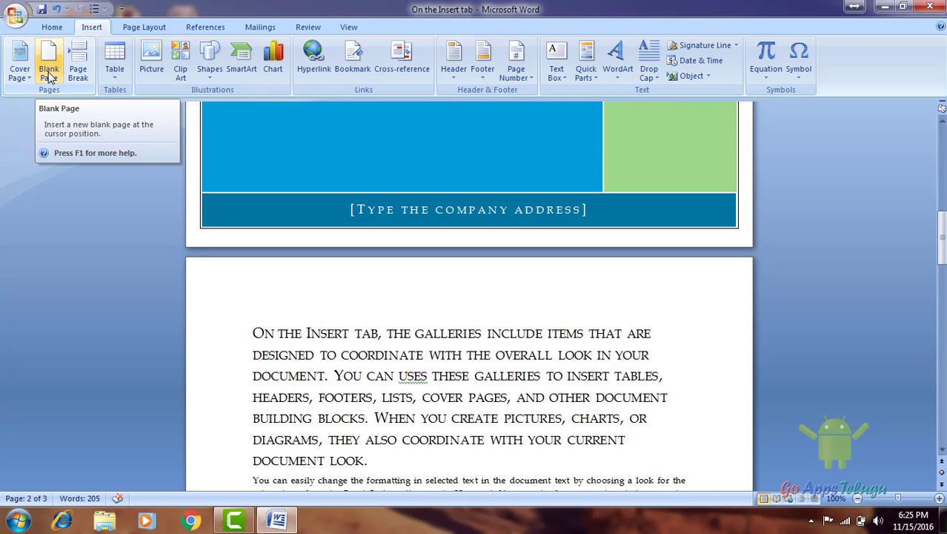
- Insert a blank page between the Tiles cover page and the body text
left_click(49, 77)
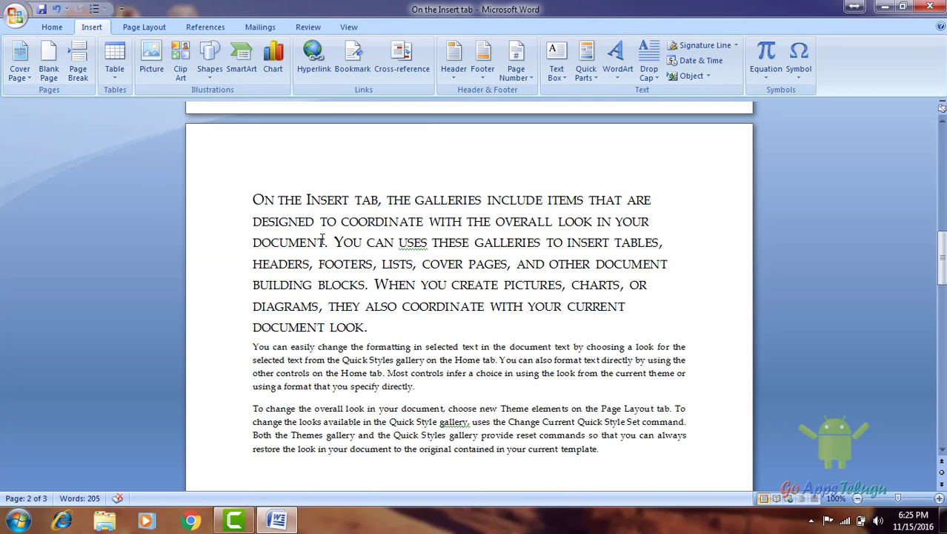
scroll(366, 339, "down", 3)
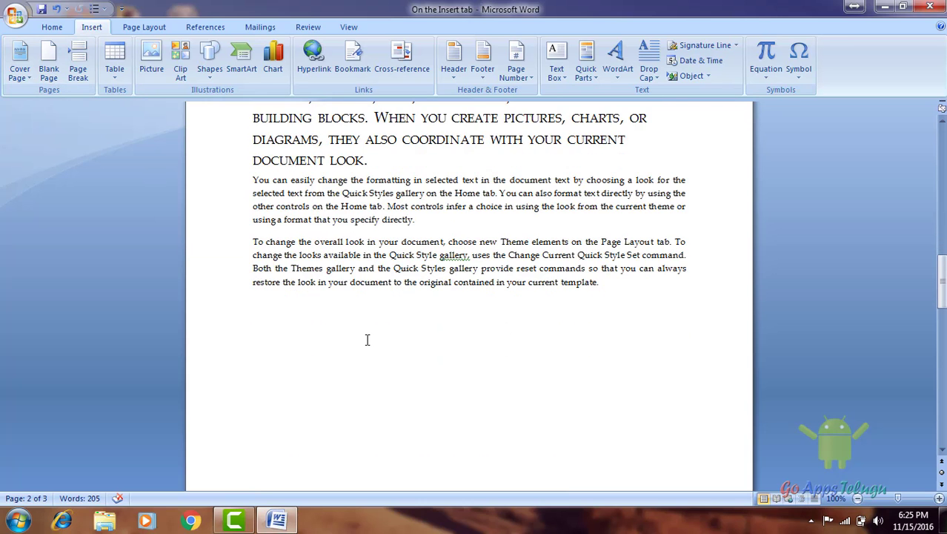
scroll(366, 340, "up", 3)
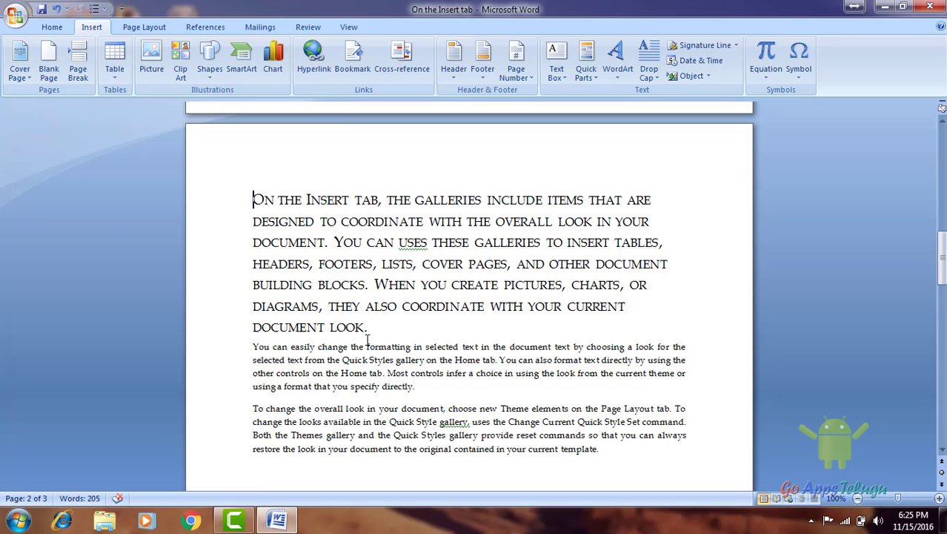
- Insert another blank page before the body text, bringing the document to 5 pages
left_click(50, 74)
scroll(350, 416, "up", 3)
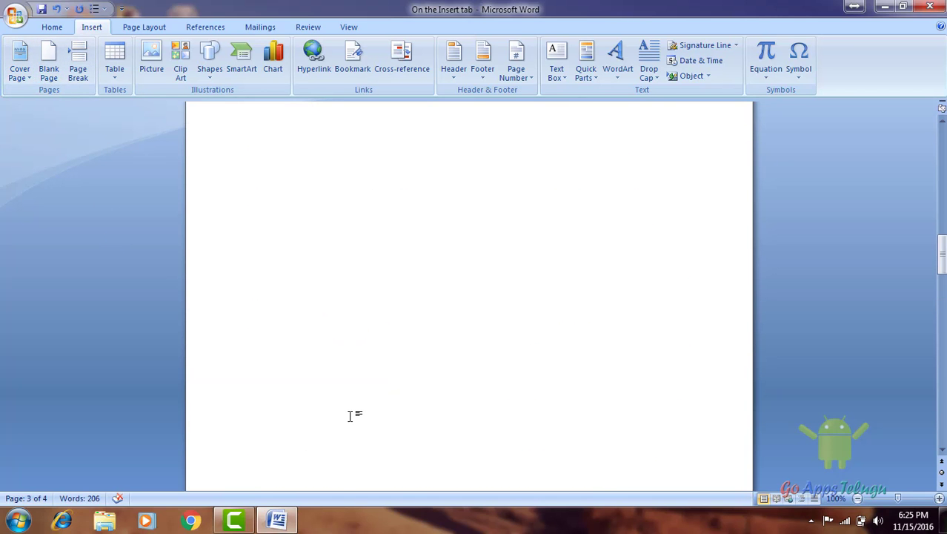
scroll(352, 415, "up", 3)
scroll(274, 393, "up", 3)
scroll(312, 375, "down", 3)
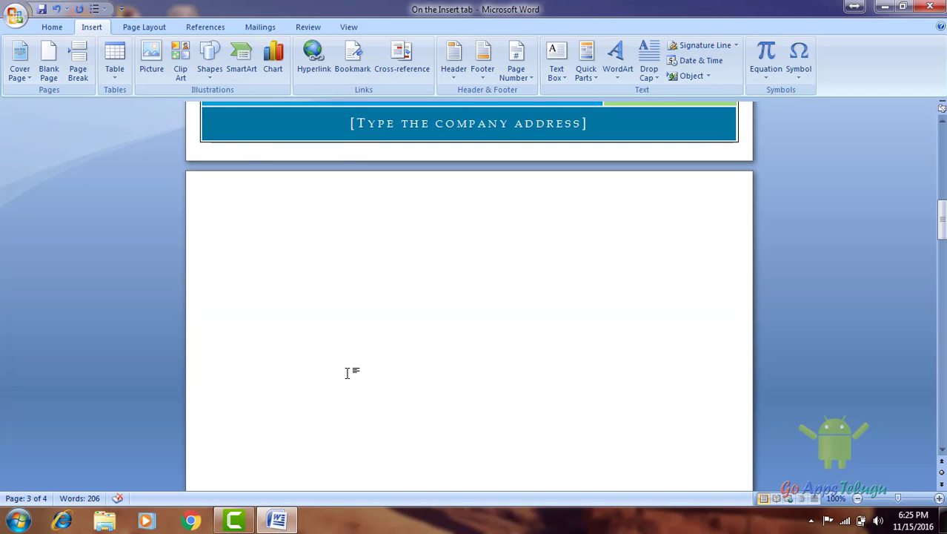
left_click(49, 69)
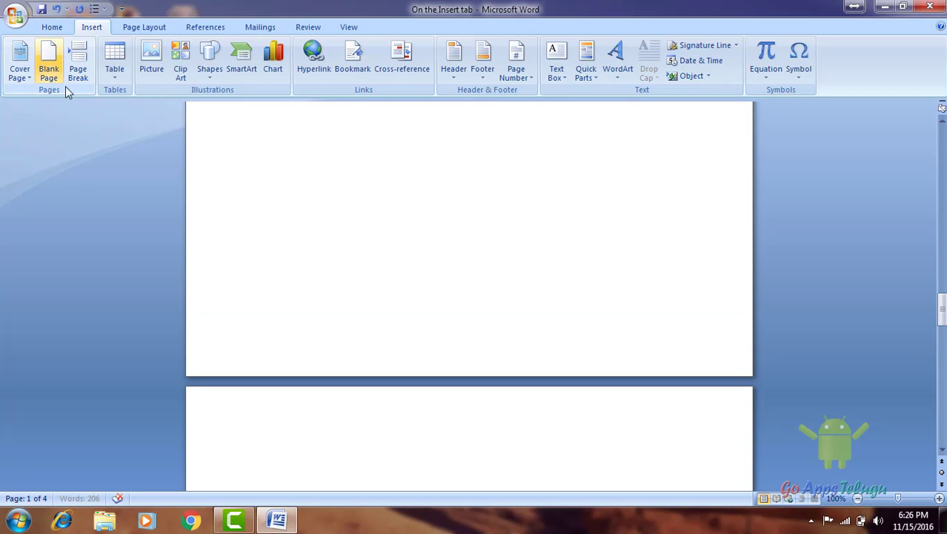
scroll(417, 398, "up", 5)
scroll(416, 398, "up", 10)
scroll(416, 398, "up", 4)
scroll(415, 398, "up", 4)
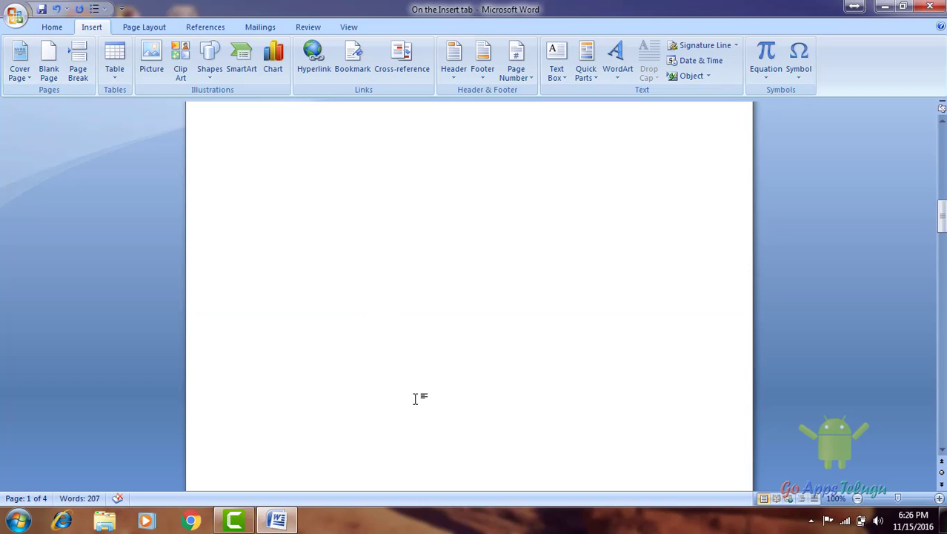
scroll(416, 398, "up", 5)
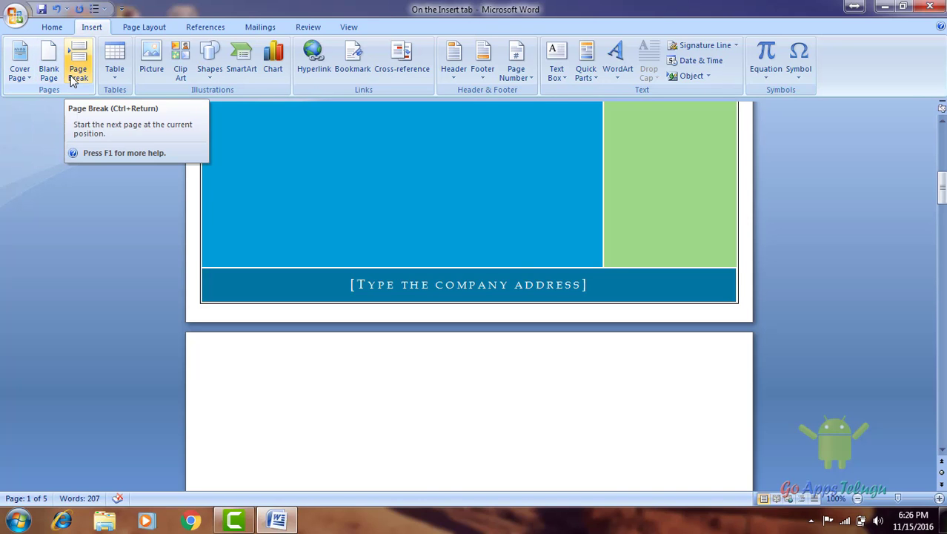
- Insert four page breaks before the body text, growing the document to 8 pages
left_click(72, 82)
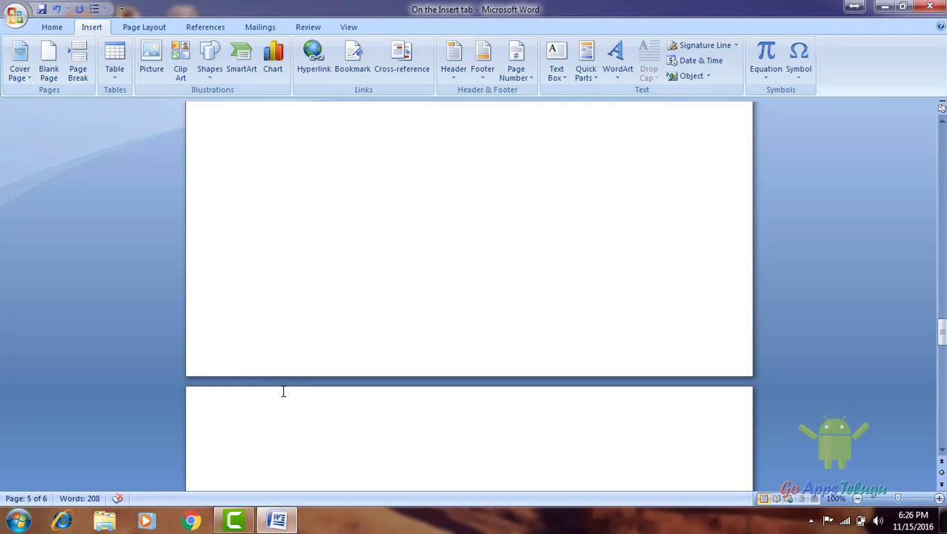
left_click(78, 67)
left_click(79, 60)
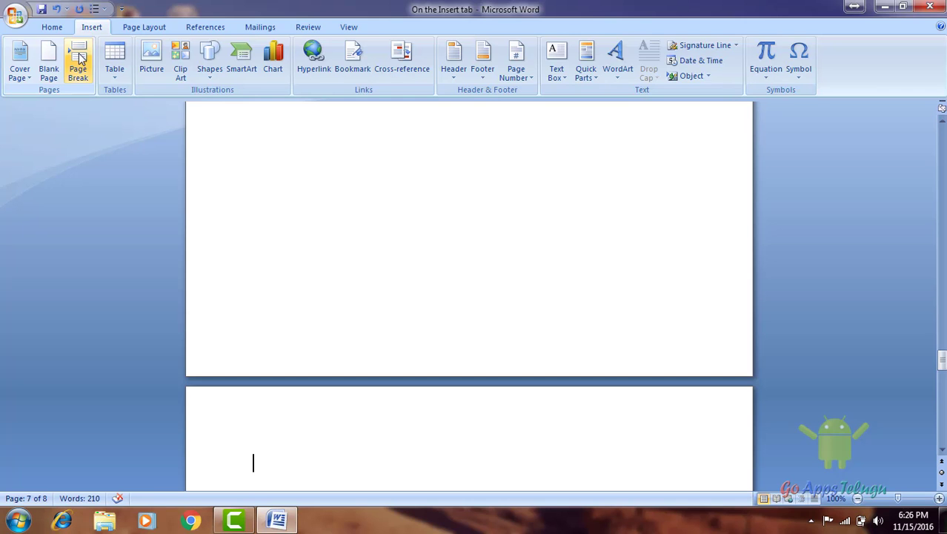
scroll(293, 463, "down", 3)
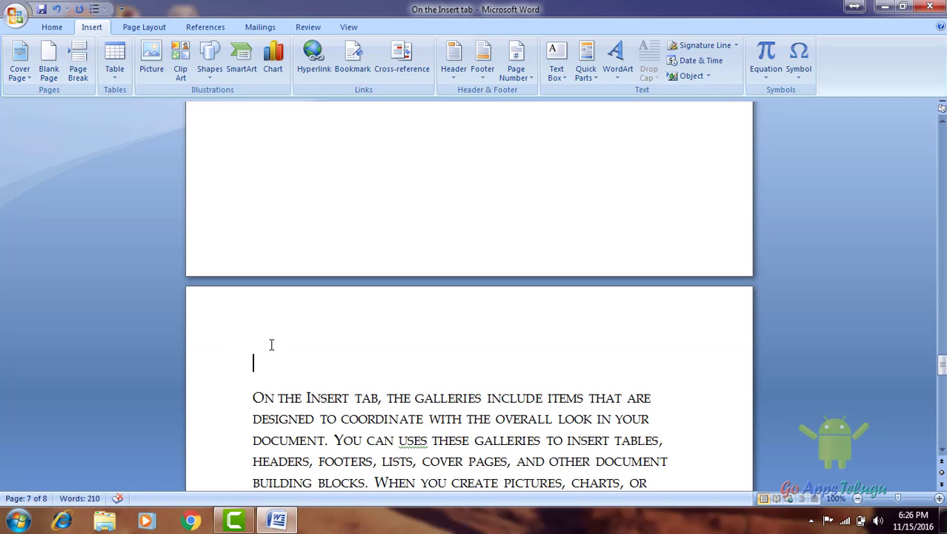
scroll(249, 384, "down", 2)
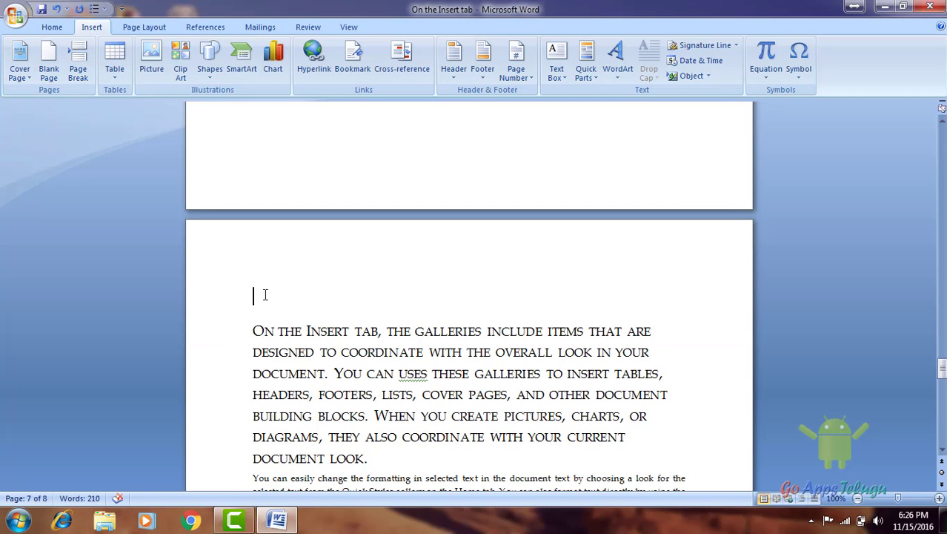
left_click(78, 74)
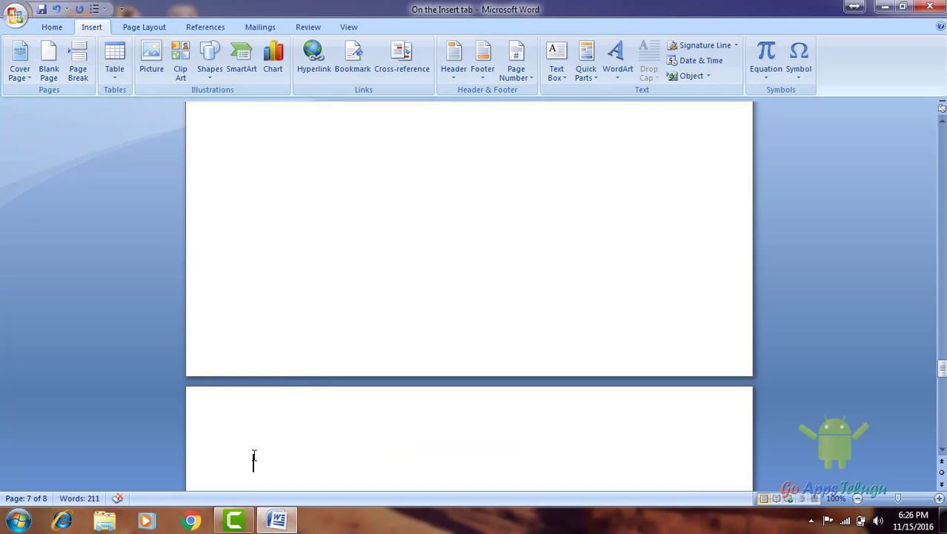